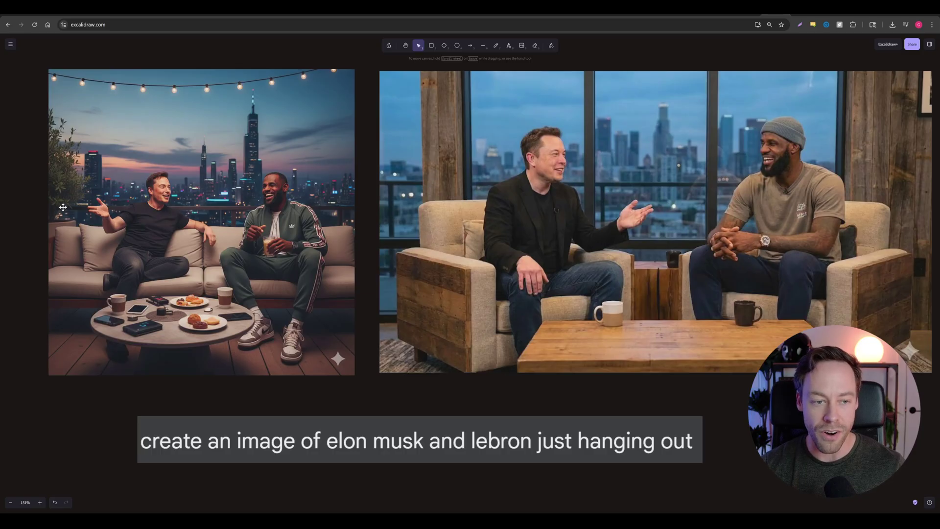
Step: Zoom into the rooftop image to examine the two men and the coffee table with food
scroll(102, 225, up, 10)
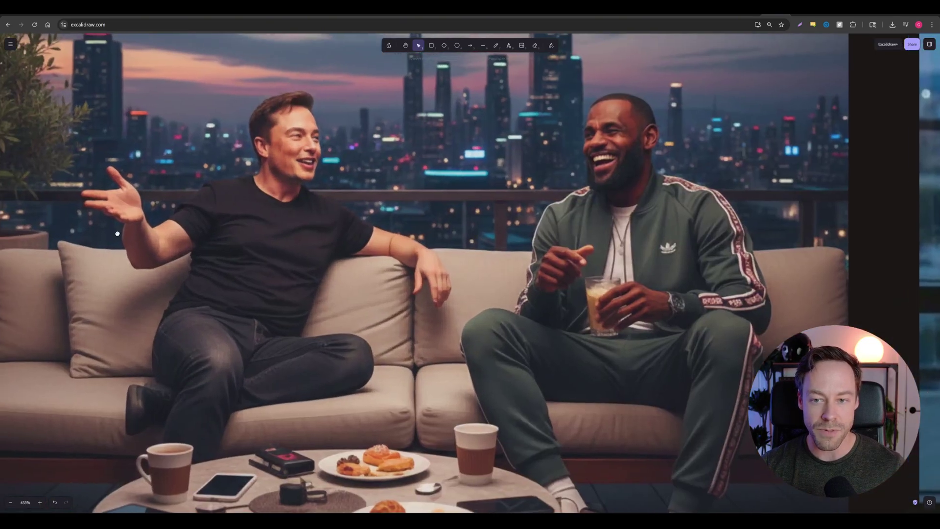
drag(117, 234, 194, 271)
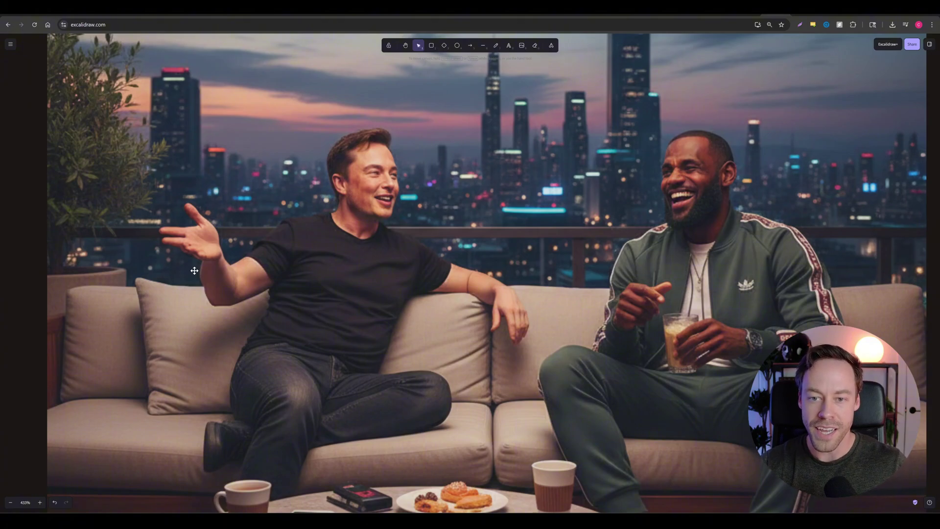
drag(405, 414, 428, 209)
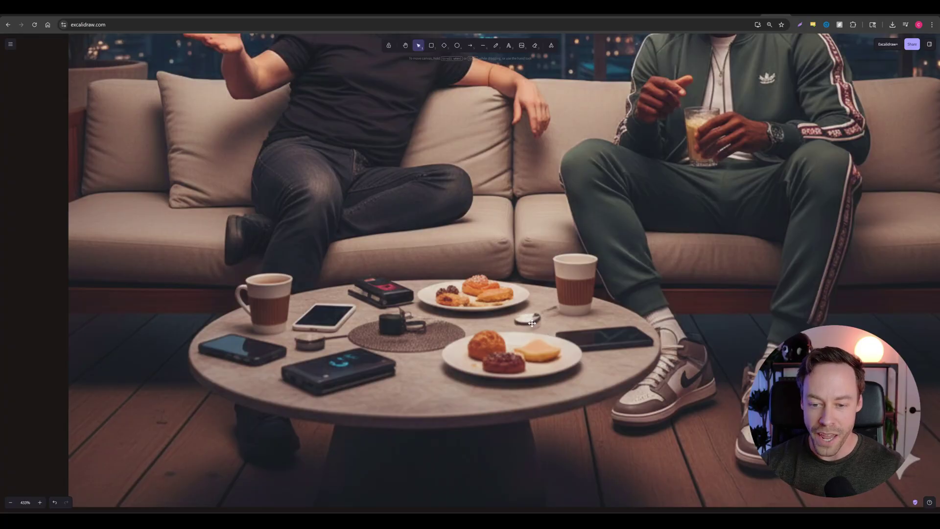
scroll(502, 327, down, 2)
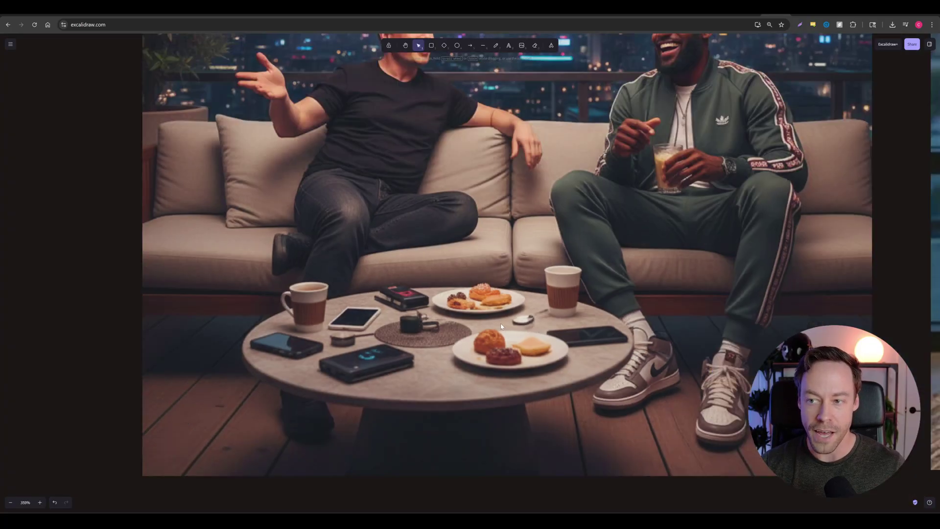
scroll(502, 326, down, 6)
drag(552, 261, 503, 319)
Step: Inspect the skyline-window studio image up close, then zoom out to both images side by side
scroll(155, 309, right, 10)
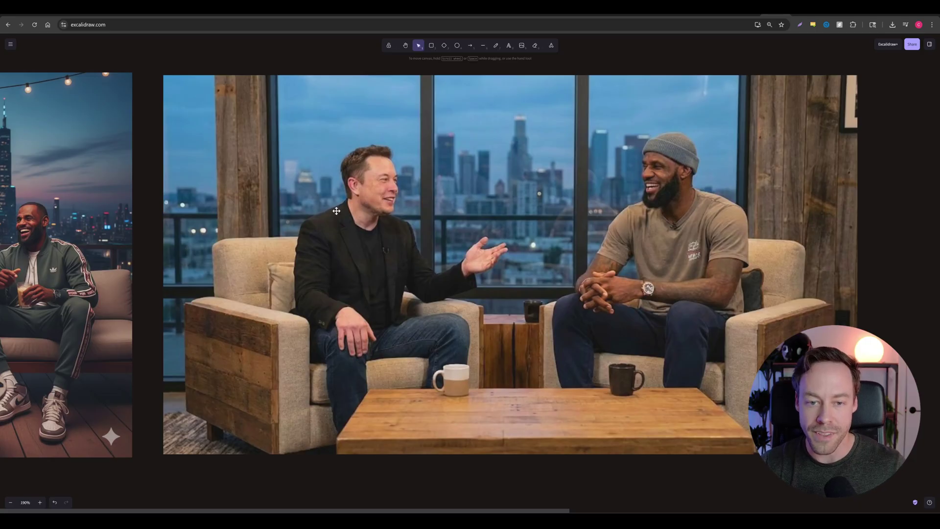
scroll(332, 213, up, 5)
scroll(476, 254, right, 6)
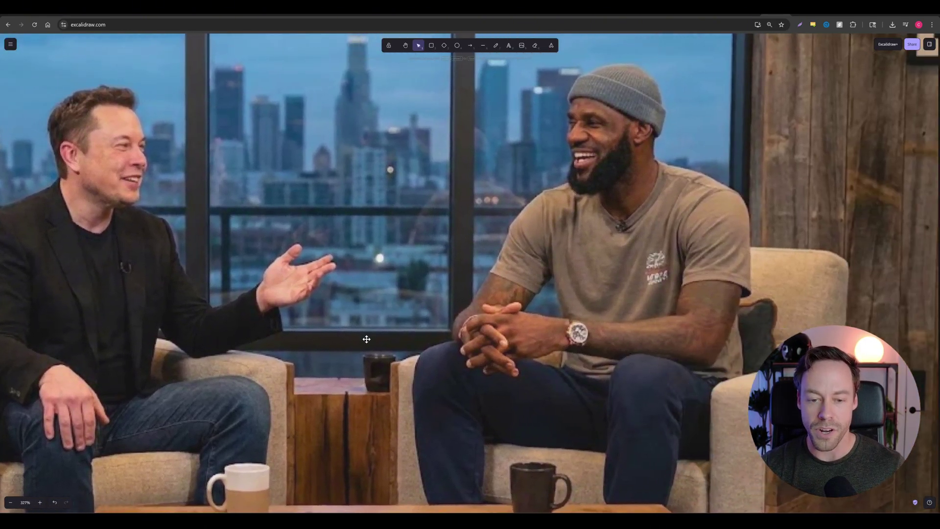
scroll(369, 345, down, 8)
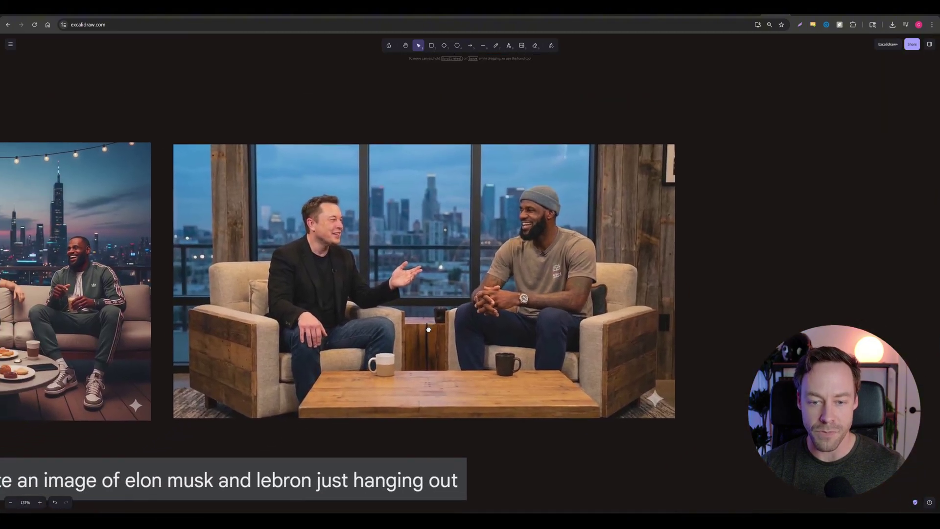
scroll(453, 322, up, 2)
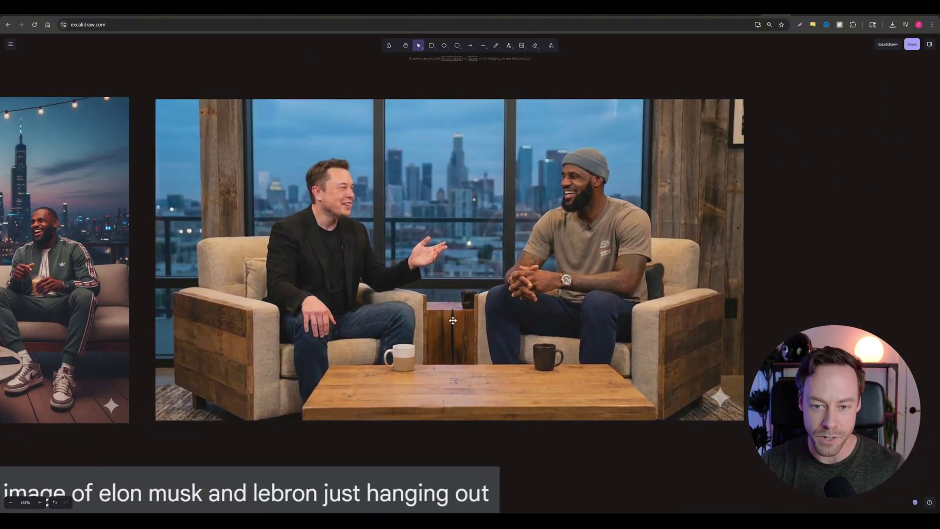
scroll(453, 321, down, 1)
scroll(446, 367, left, 5)
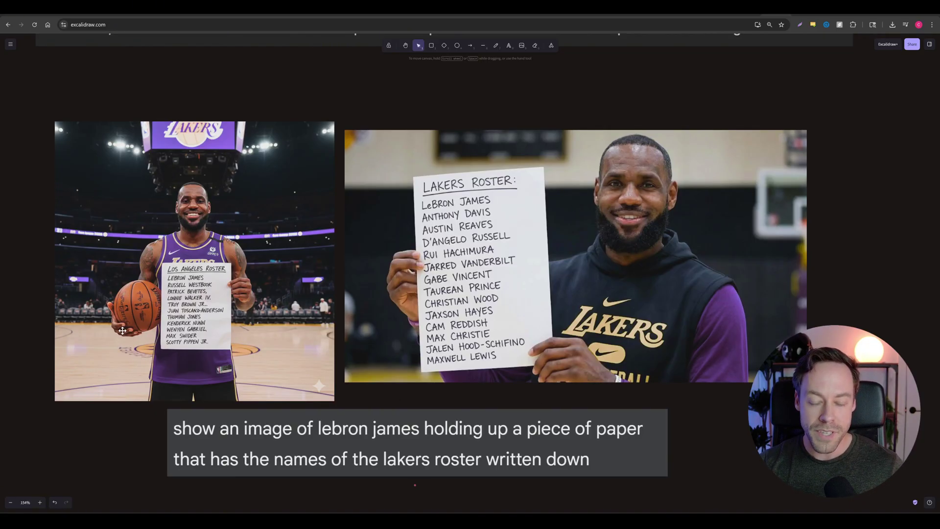
Step: Zoom into the arena image's handwritten roster sign and read down to the bottom of the list
scroll(163, 314, up, 10)
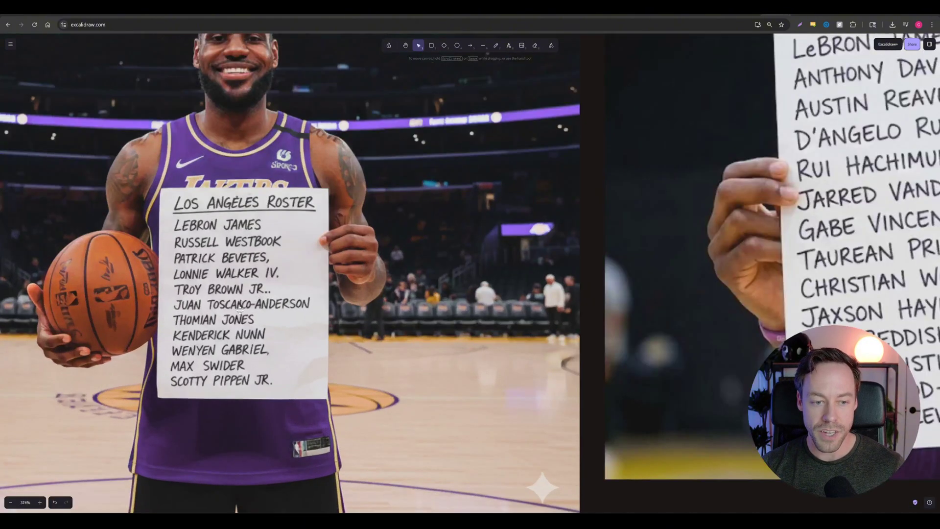
scroll(361, 300, left, 4)
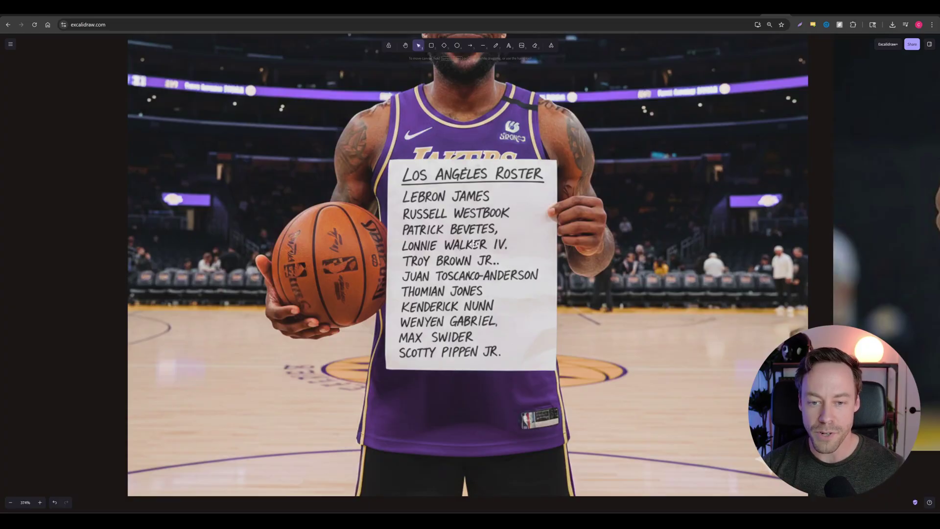
scroll(472, 240, up, 2)
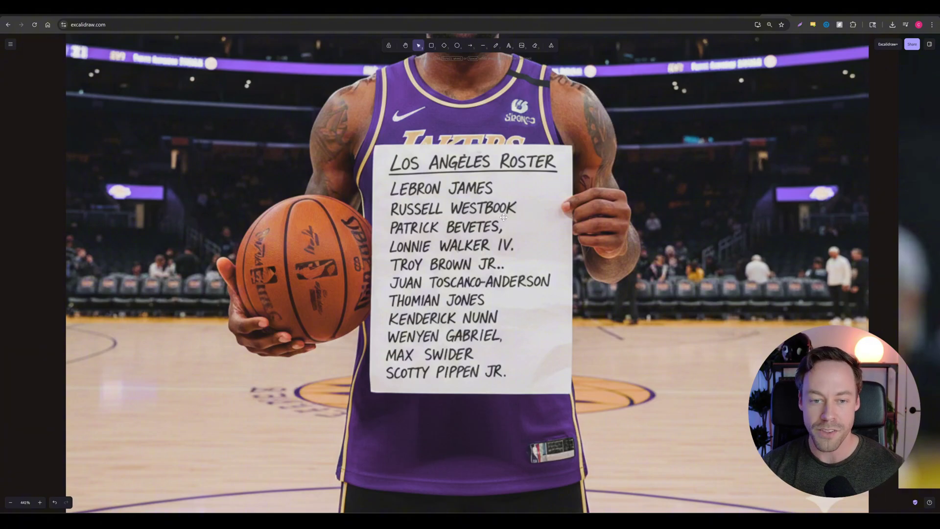
scroll(515, 196, up, 3)
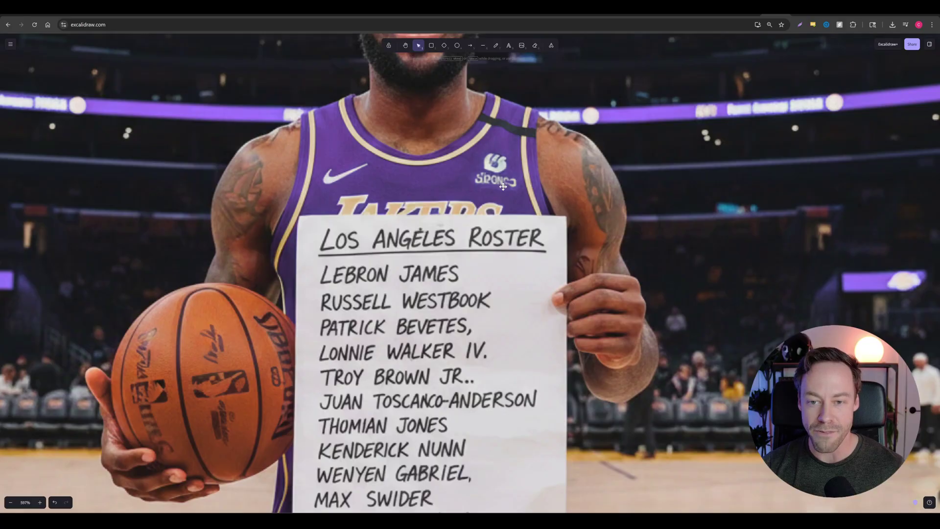
drag(296, 255, 451, 154)
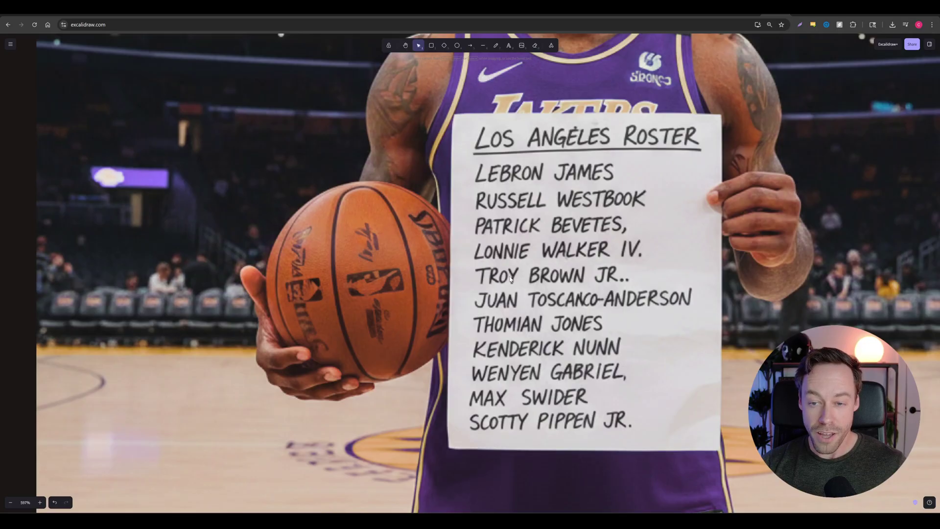
Step: Zoom out, read the gym image's roster sign, and move to the pair with player stats
scroll(510, 279, down, 5)
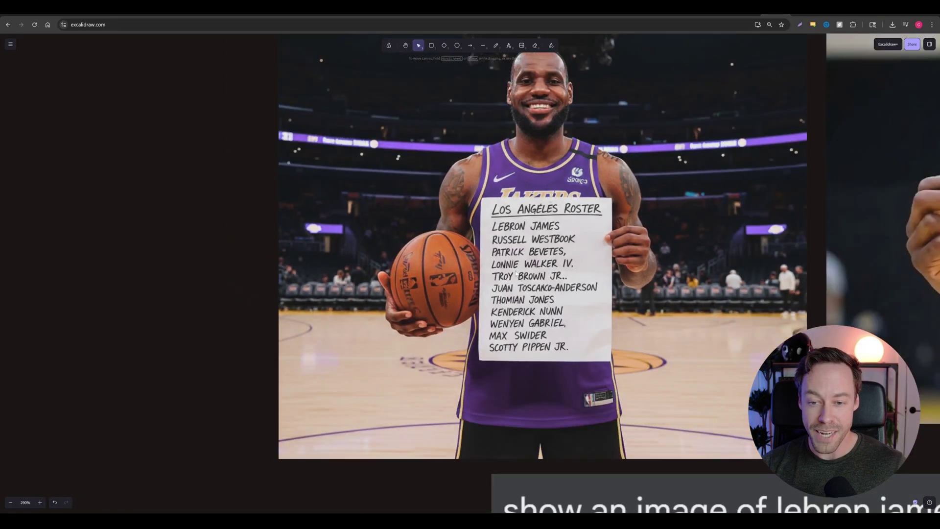
scroll(515, 275, down, 4)
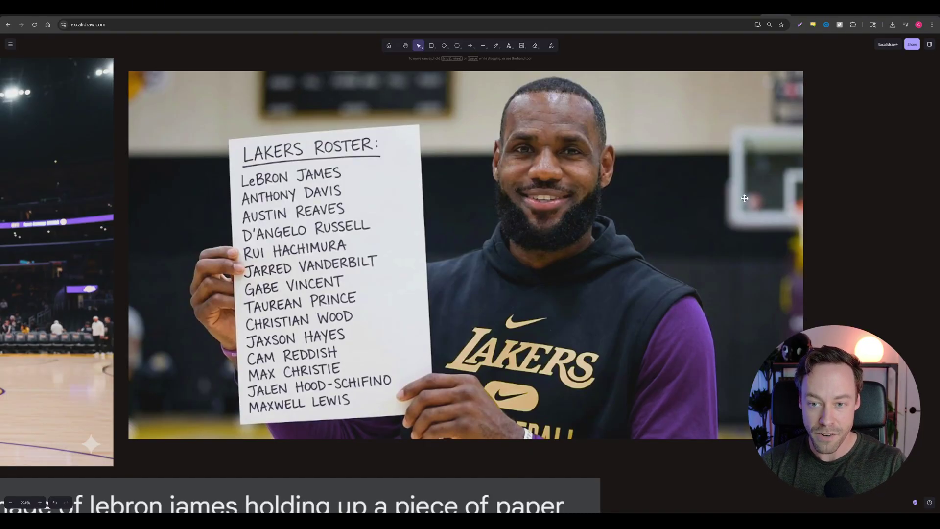
drag(193, 275, 697, 278)
scroll(697, 277, down, 3)
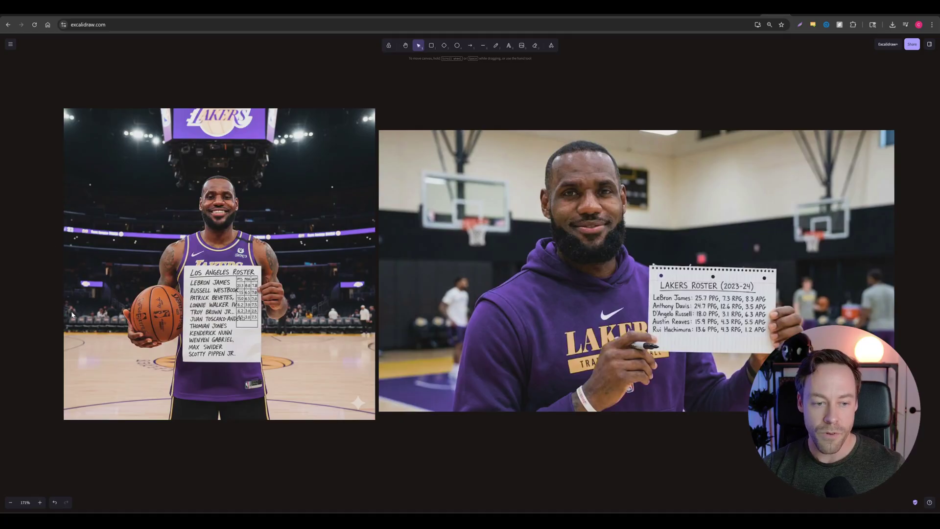
Step: Compare the arena sign's stats table with the 2023-24 PPG, RPG and APG sheet, then zoom out
scroll(74, 314, up, 3)
scroll(74, 315, up, 3)
scroll(102, 318, up, 1)
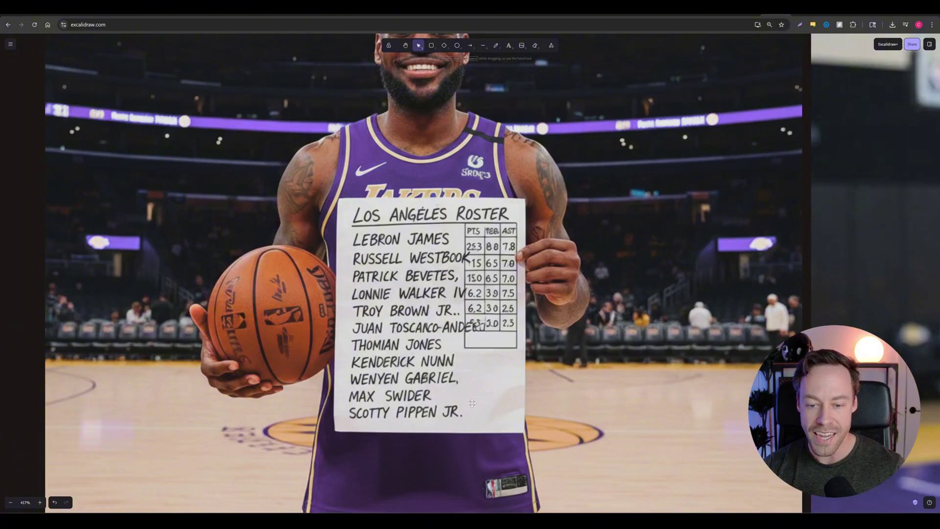
scroll(491, 260, up, 5)
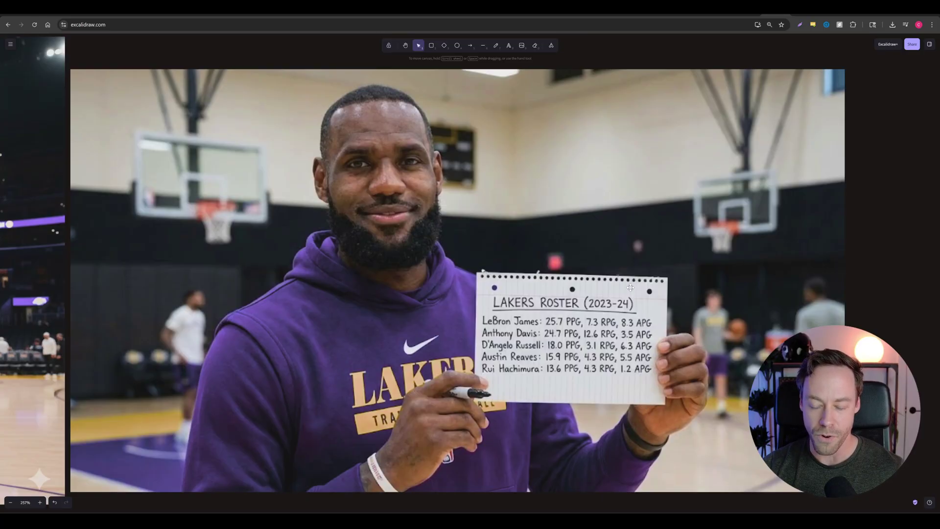
ctrl+scroll(592, 393, up, 3)
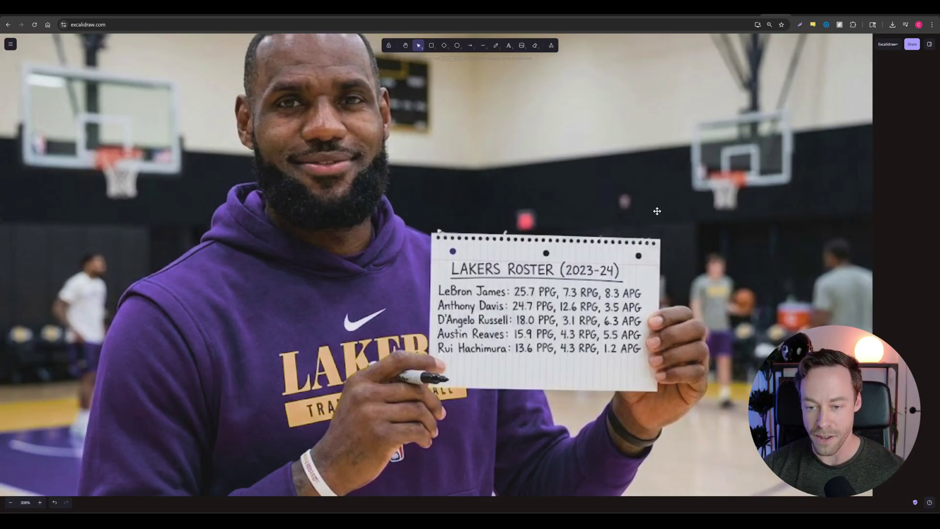
scroll(657, 211, down, 5)
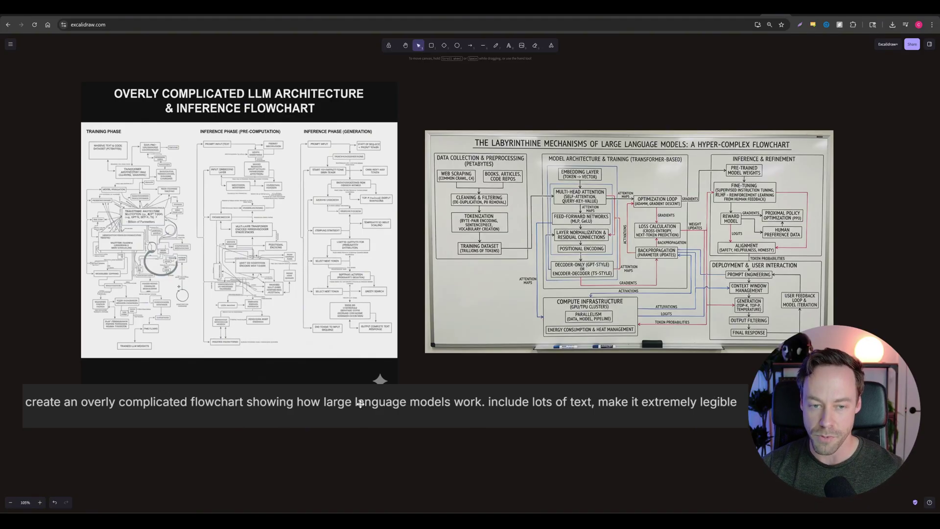
Step: Examine the garbled training-phase text of the left flowchart, then zoom to the whiteboard flowchart
scroll(163, 221, up, 2)
scroll(163, 221, up, 6)
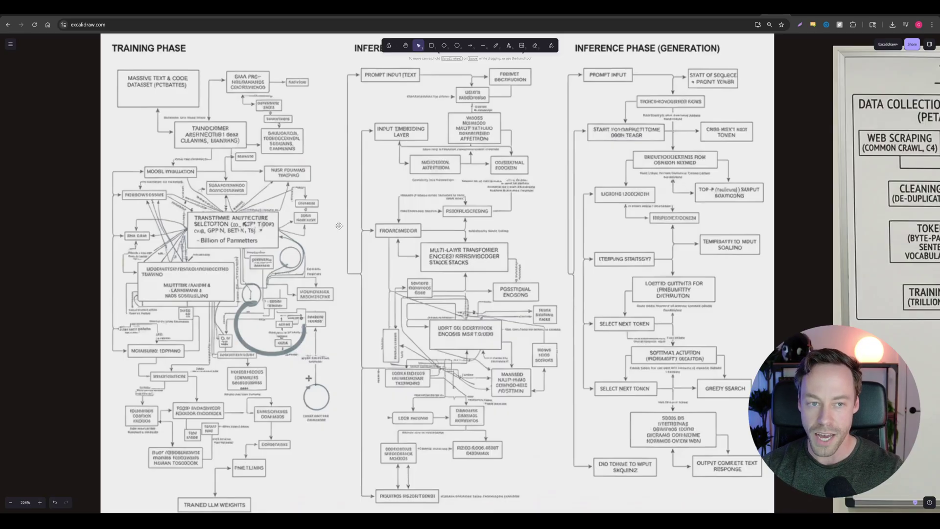
scroll(222, 92, up, 8)
scroll(244, 114, left, 5)
scroll(244, 113, up, 1)
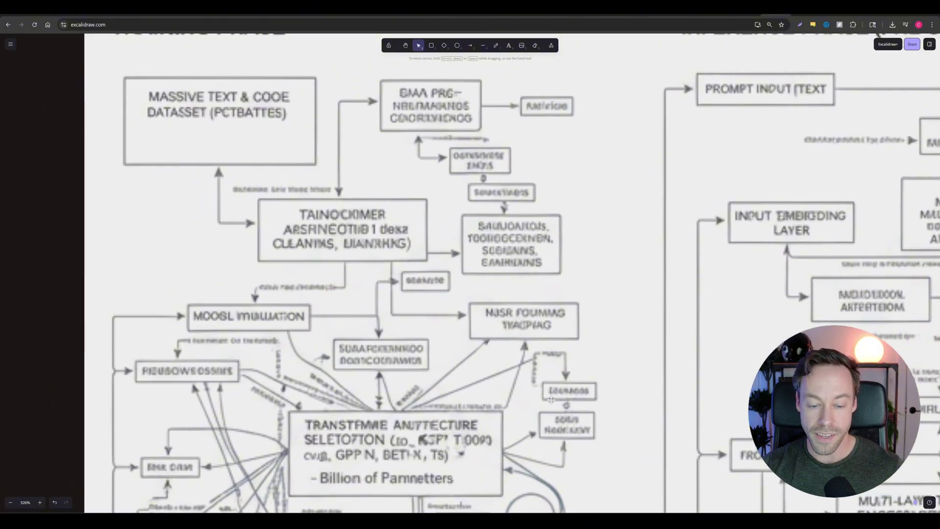
scroll(551, 400, down, 4)
scroll(533, 323, down, 3)
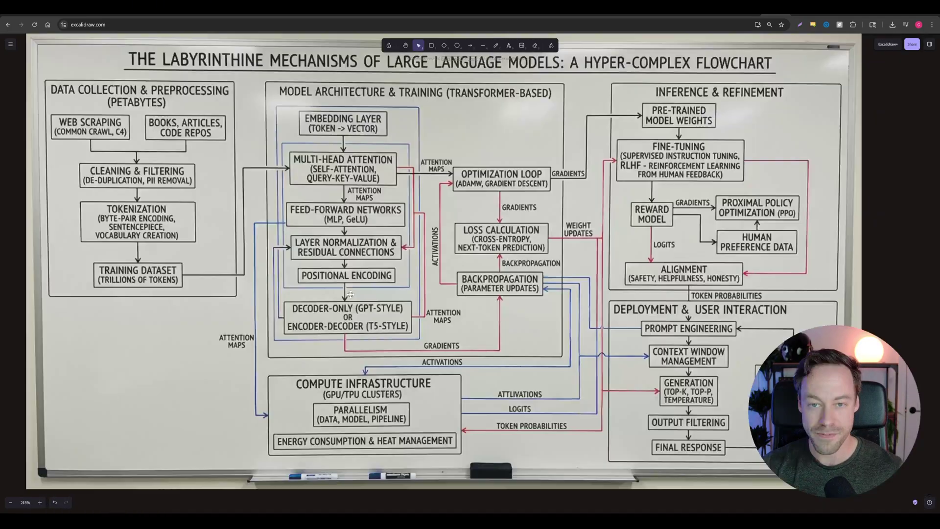